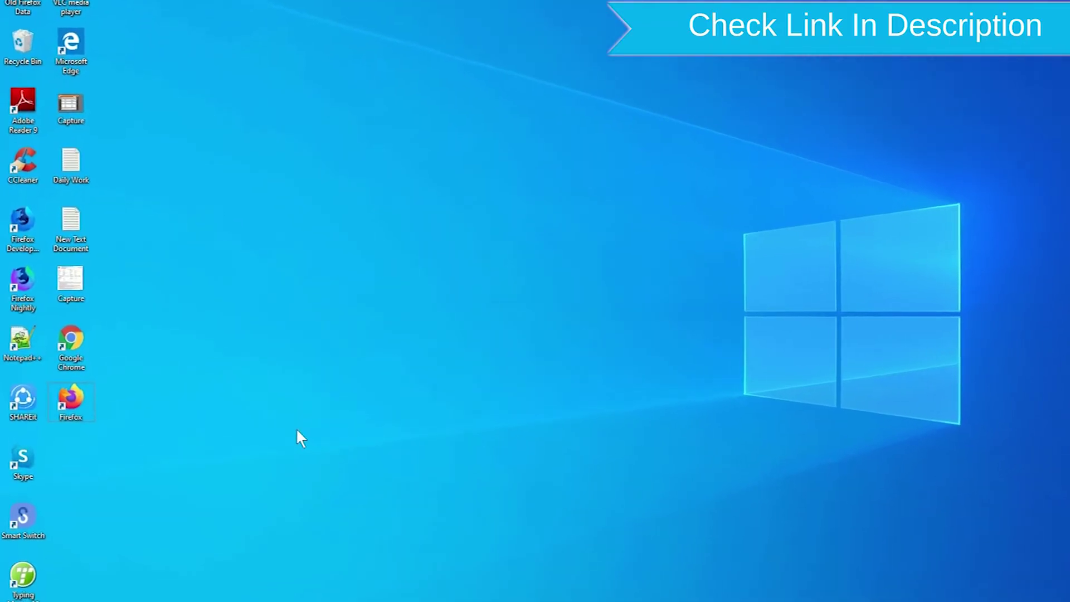
Search Google in Chrome for 'google find my device'
{"action": "left_click_drag", "start_coordinate": [206, 466], "coordinate": [78, 334]}
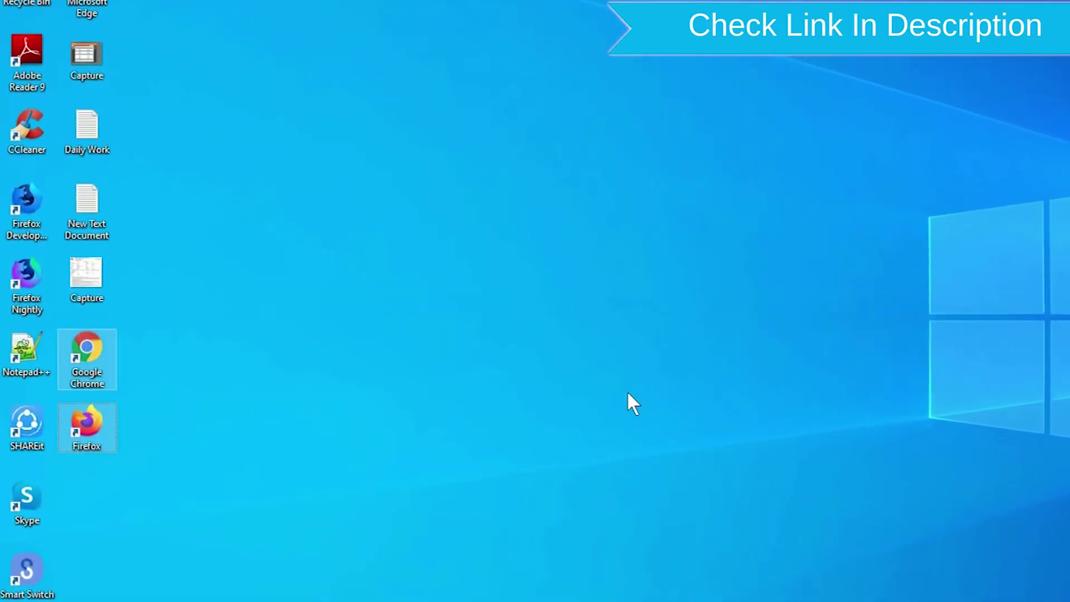
{"action": "left_click", "coordinate": [330, 409]}
{"action": "right_click", "coordinate": [92, 428]}
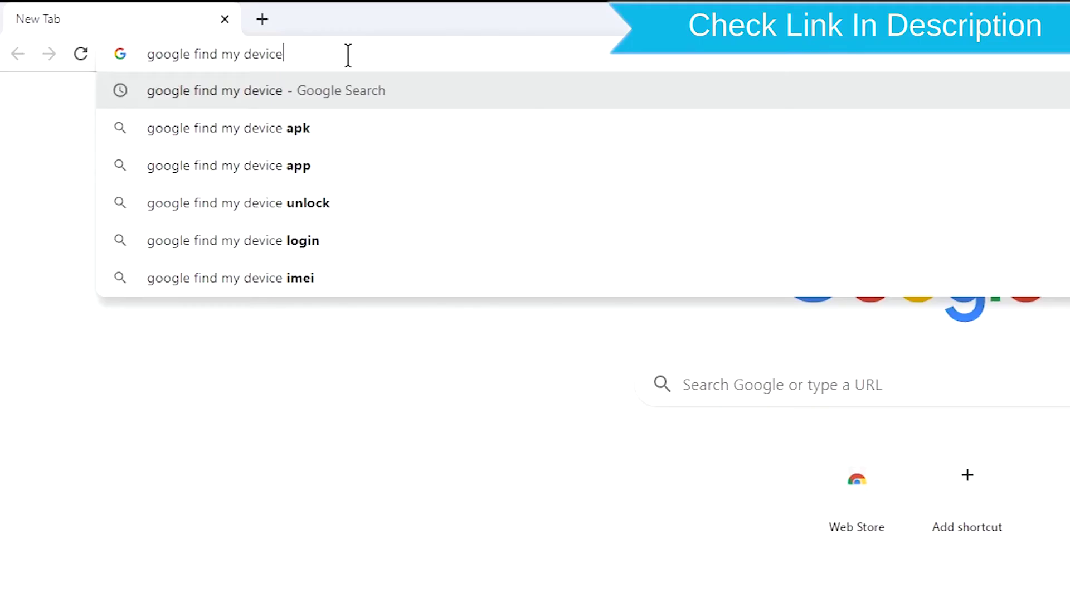
{"action": "key", "text": "Return"}
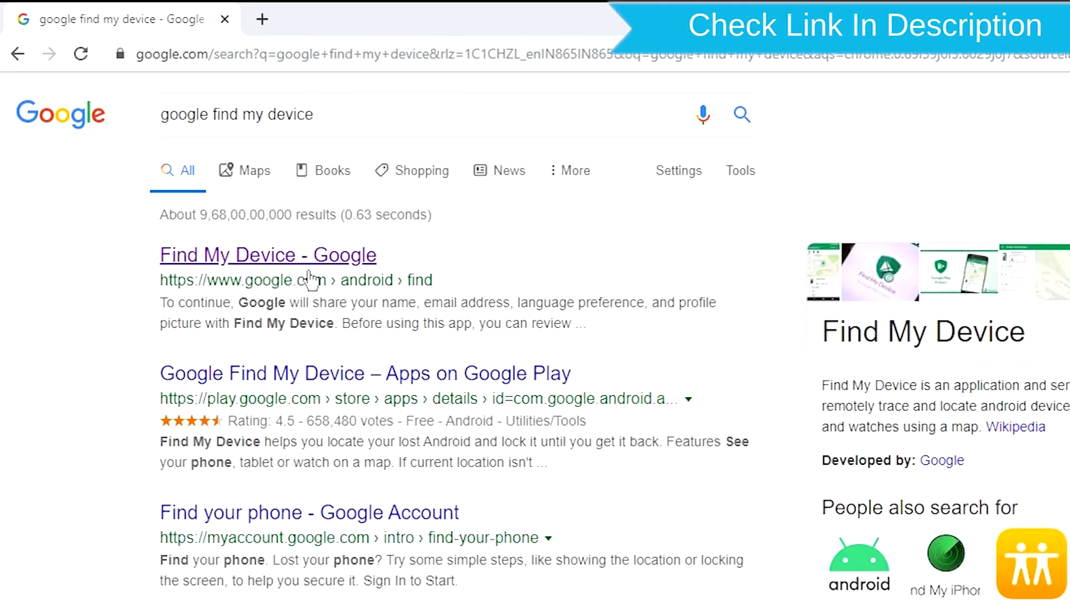
Open the 'Find My Device - Google' result and sign in with the account email and password
{"action": "left_click", "coordinate": [310, 266]}
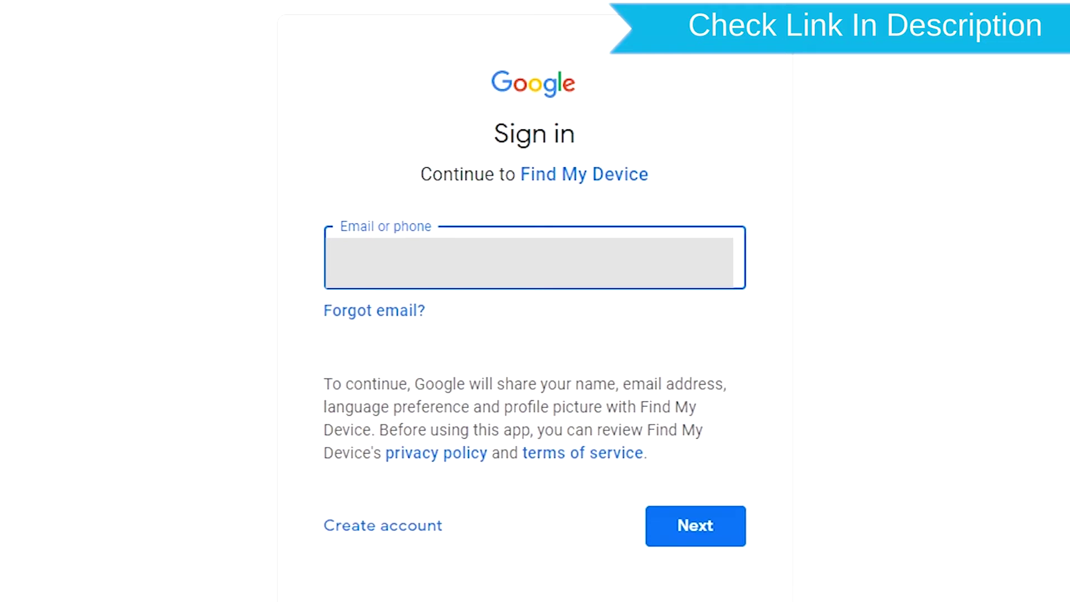
{"action": "key", "text": "Return"}
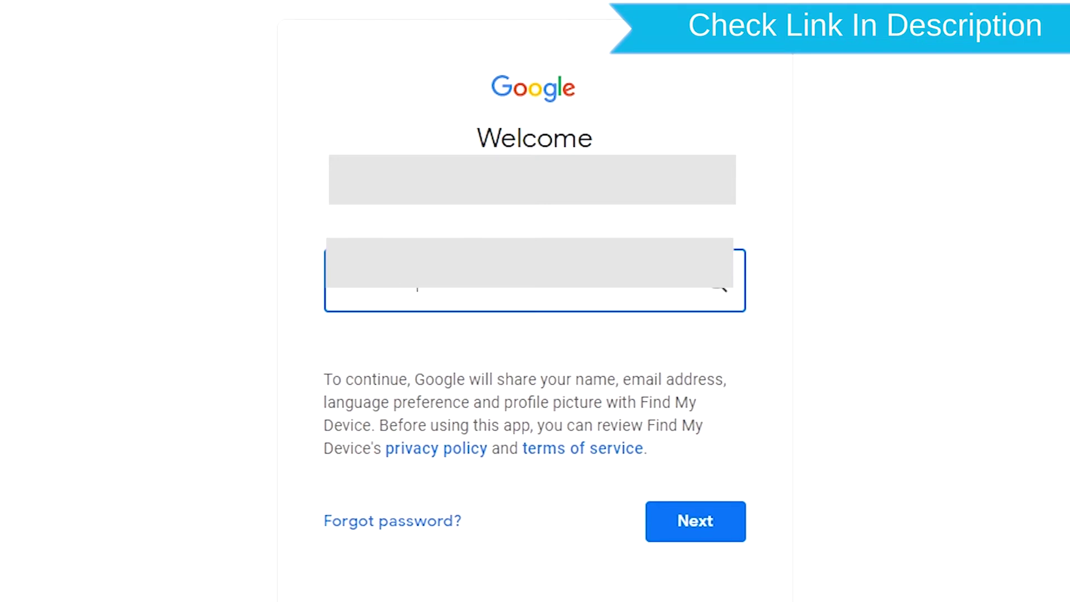
{"action": "key", "text": "Return"}
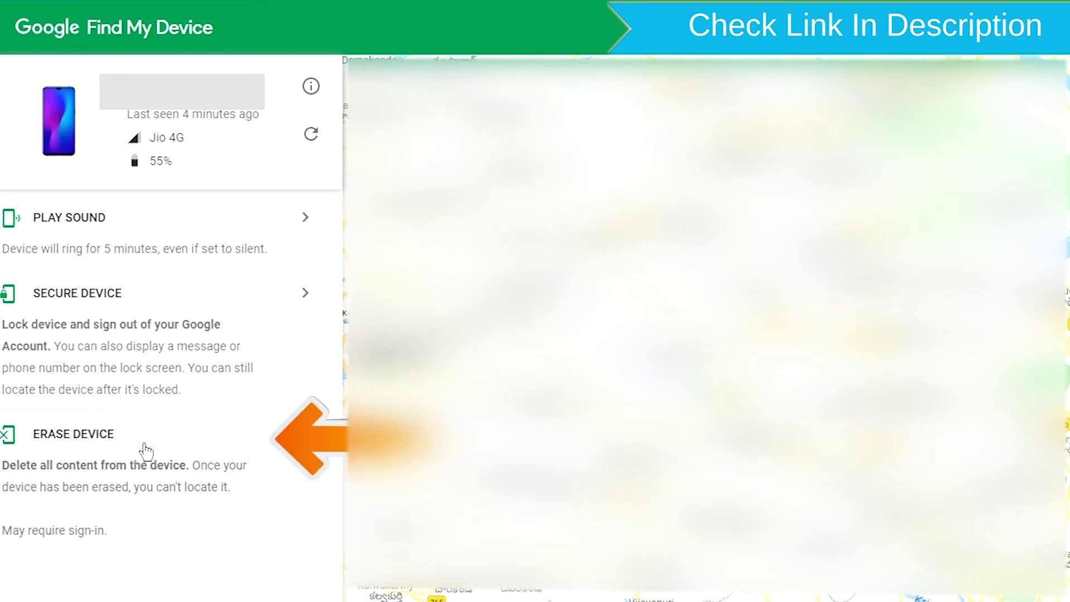
Choose ERASE DEVICE in the side panel and confirm with the green ERASE DEVICE button
{"action": "left_click", "coordinate": [147, 451]}
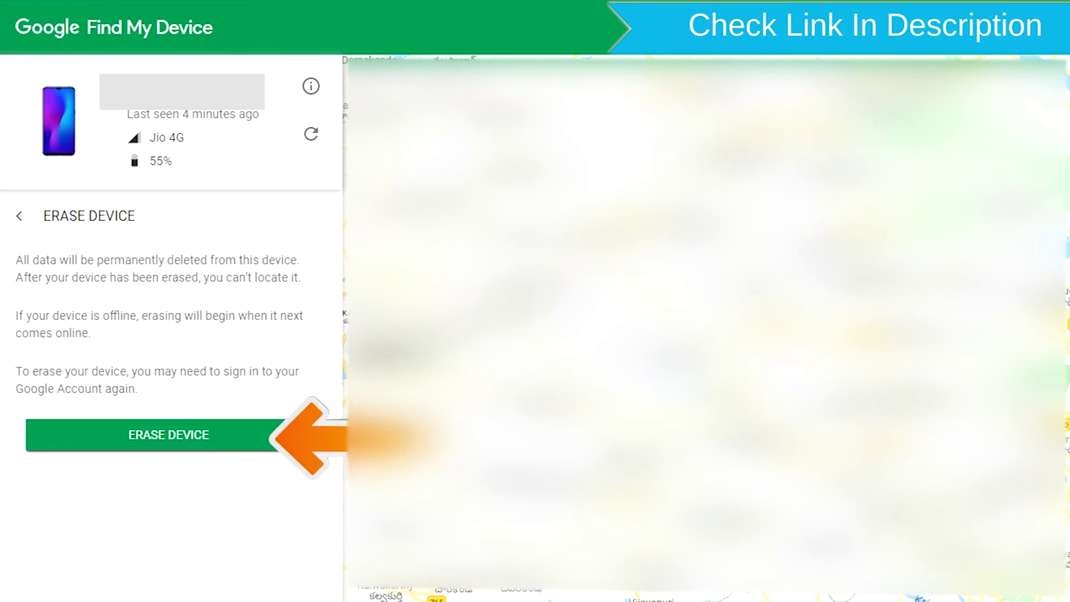
{"action": "left_click", "coordinate": [198, 442]}
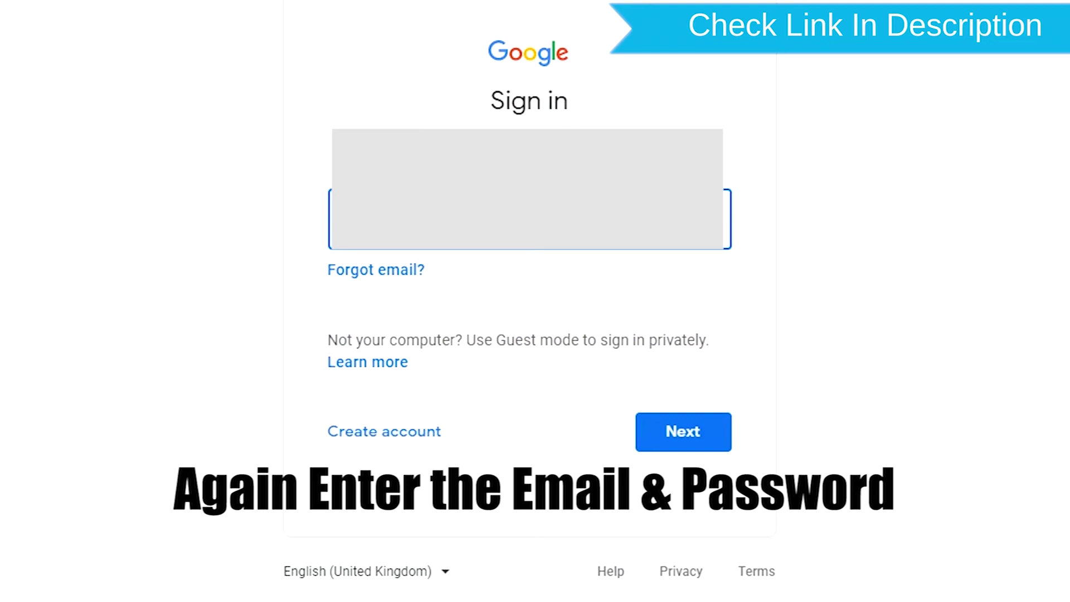
Re-enter the Google account email and password to continue the erase
{"action": "key", "text": "Return"}
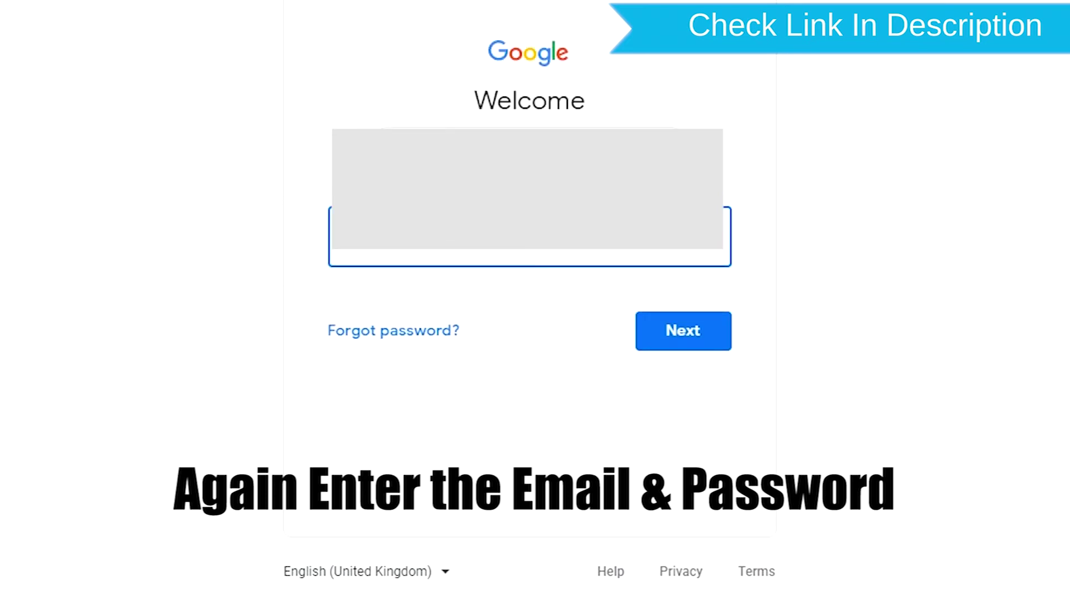
{"action": "key", "text": "Return"}
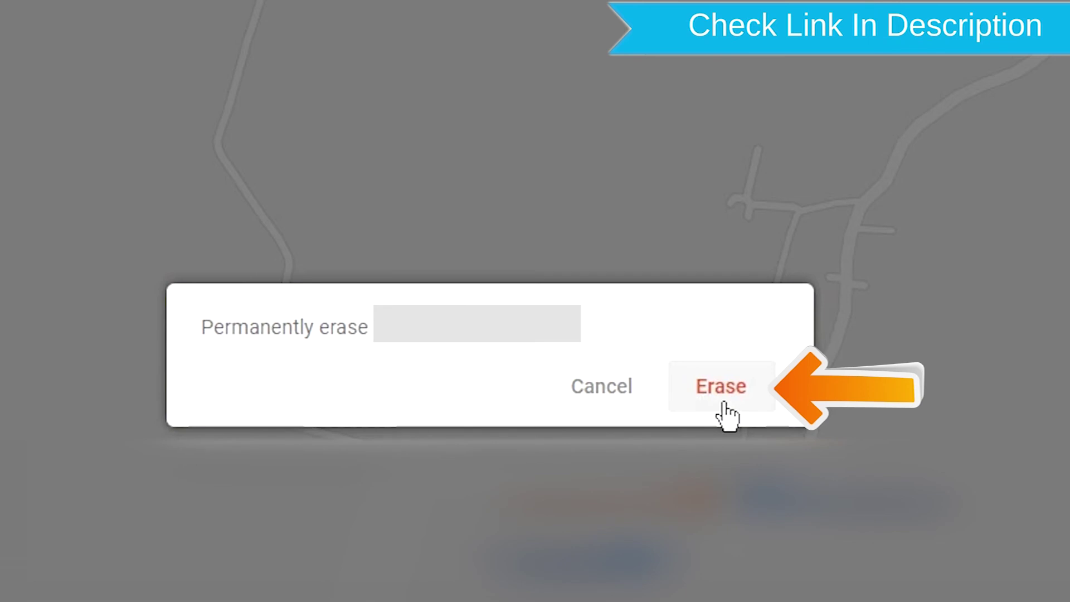
Choose Erase in the 'Permanently erase' dialog for the phone
{"action": "left_click", "coordinate": [744, 407]}
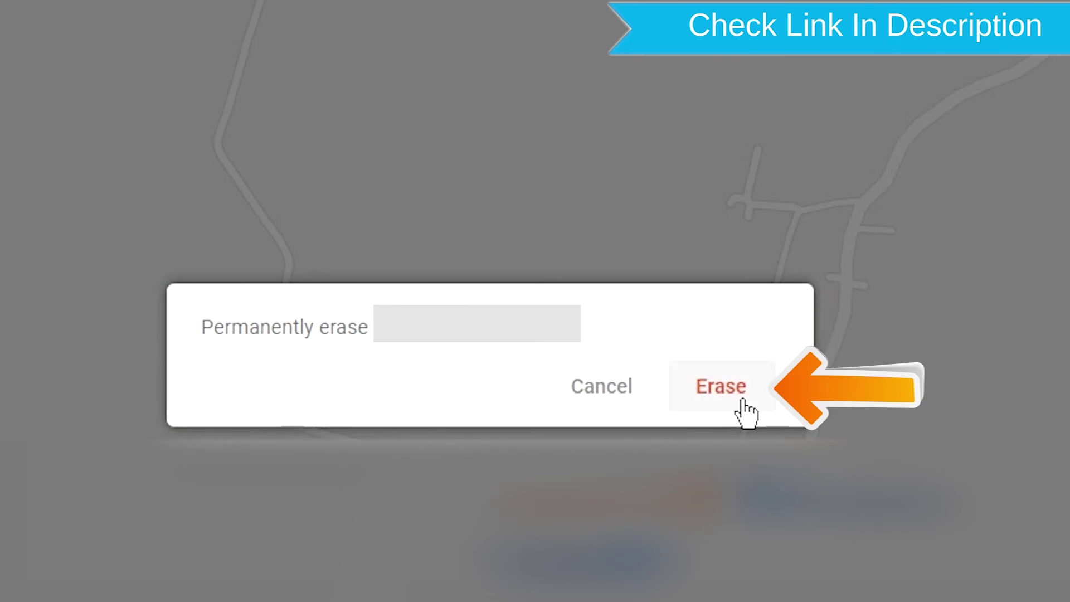